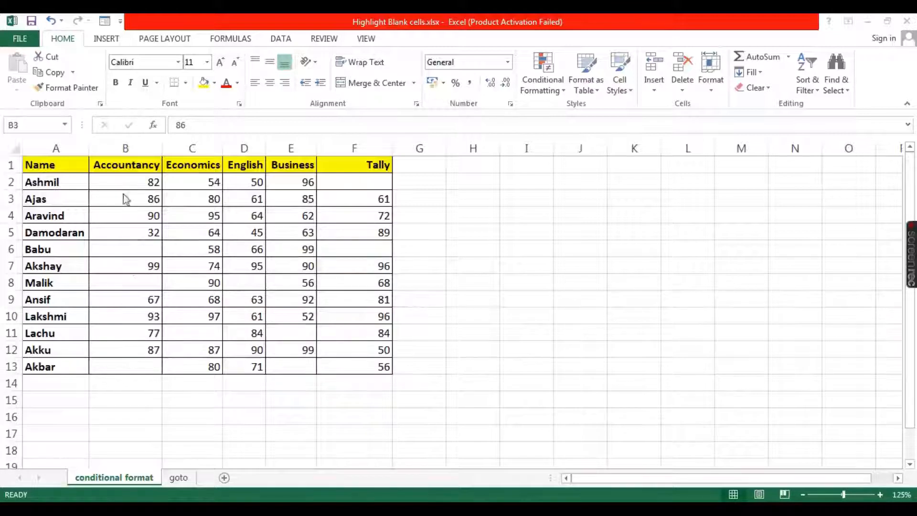
Create a conditional formatting rule for A1:F13 that formats only cells that contain blanks.
click(113, 179)
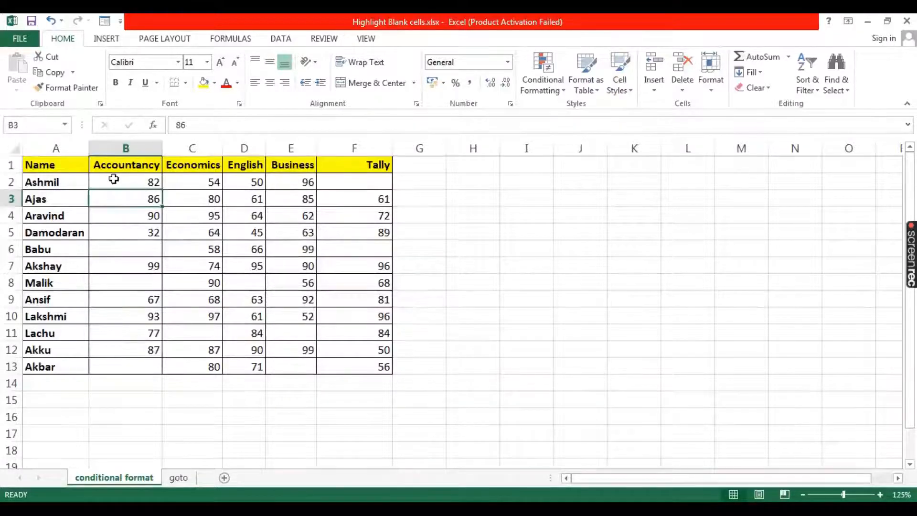
click(58, 163)
drag(57, 163, 352, 370)
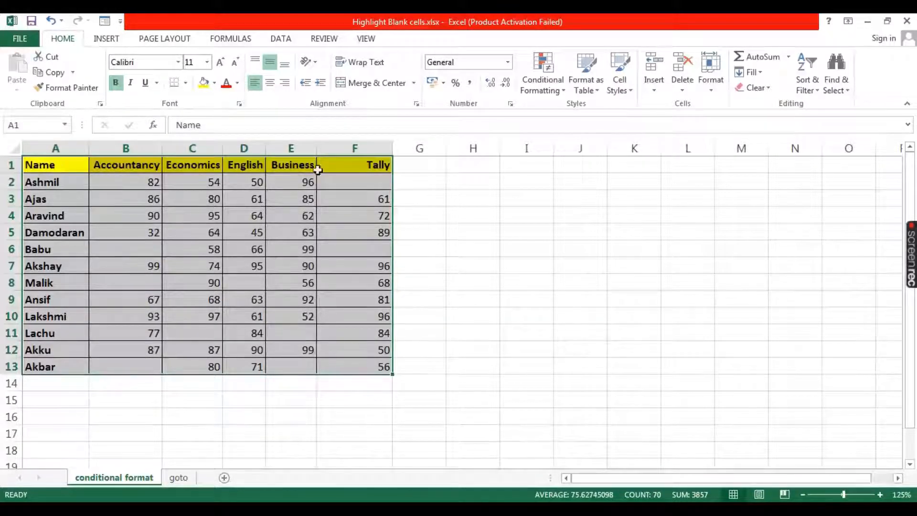
click(553, 85)
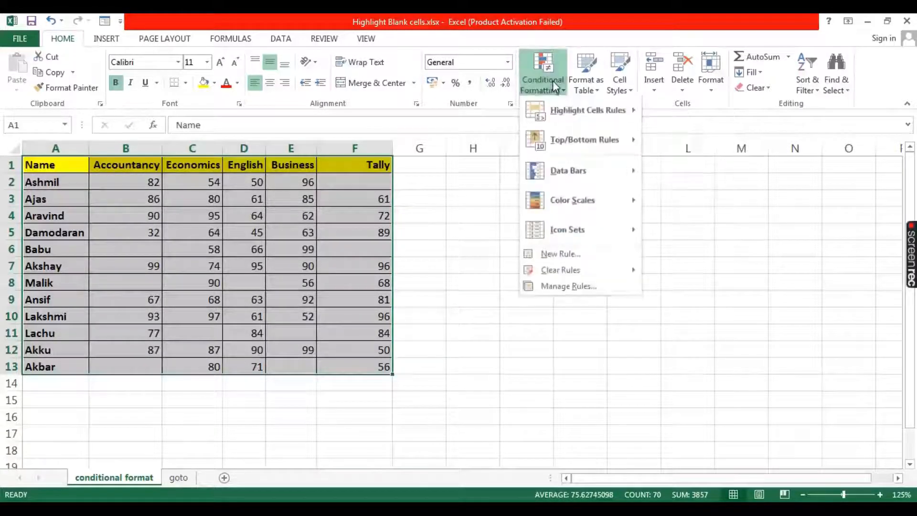
click(564, 257)
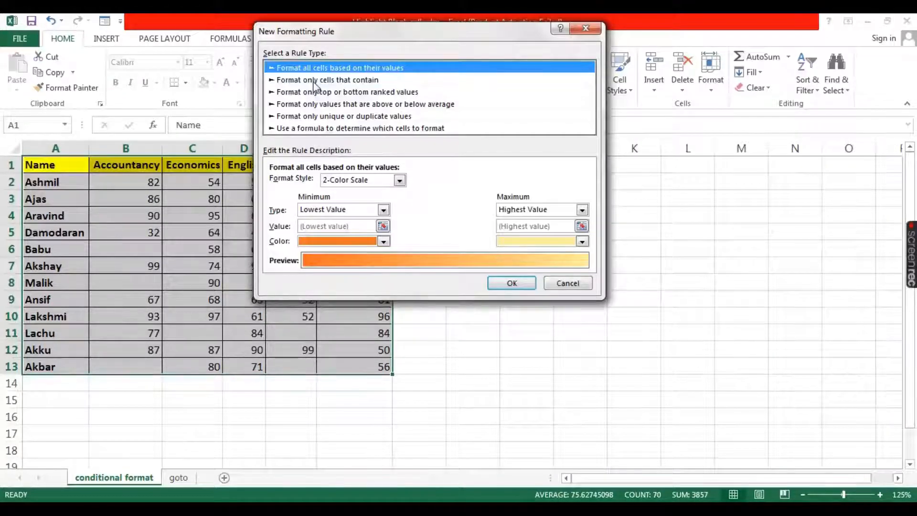
click(314, 81)
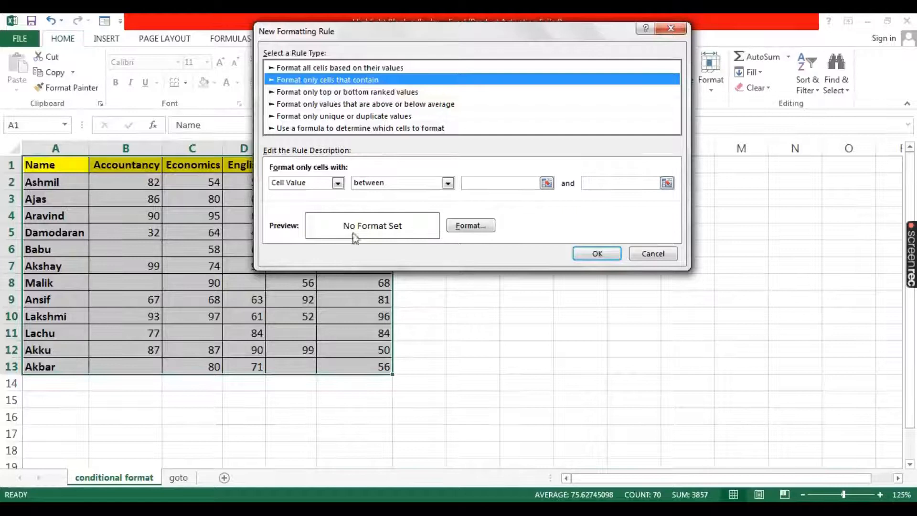
click(338, 183)
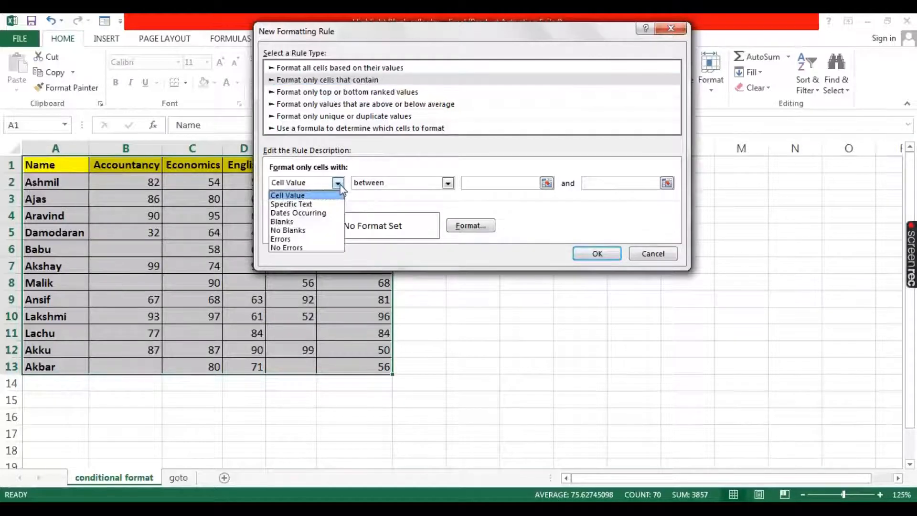
click(306, 222)
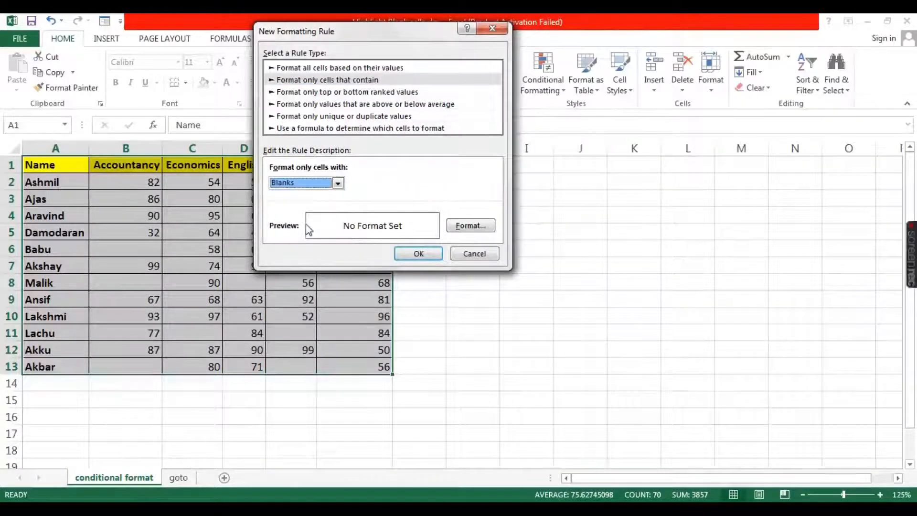
Give the blanks rule a light green fill and apply it to the marks table.
drag(393, 32, 594, 74)
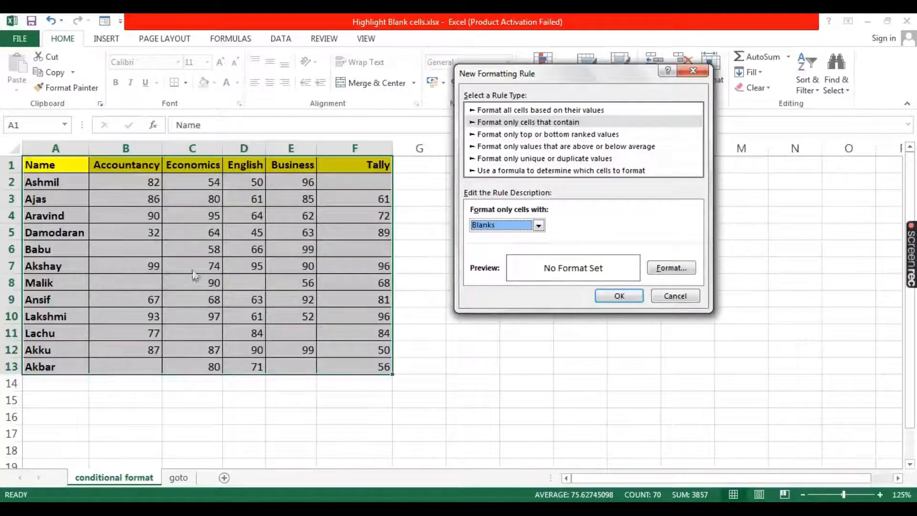
click(663, 270)
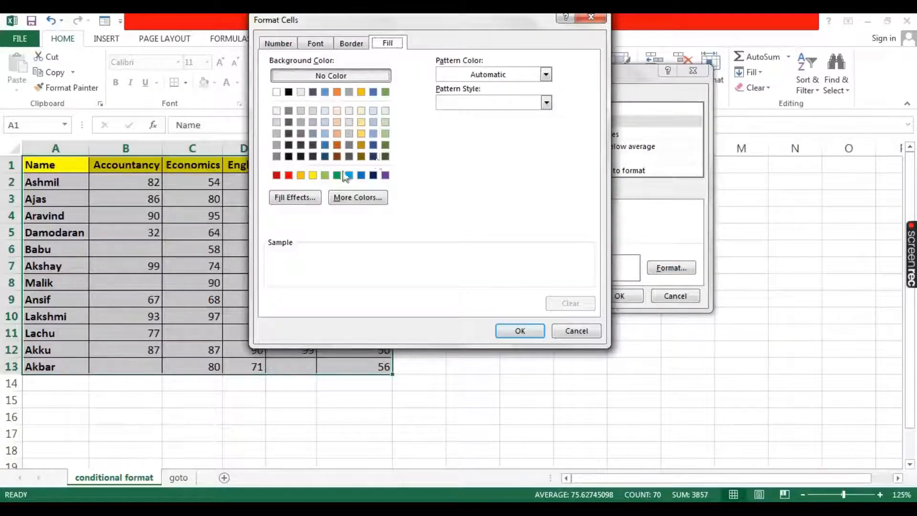
click(325, 176)
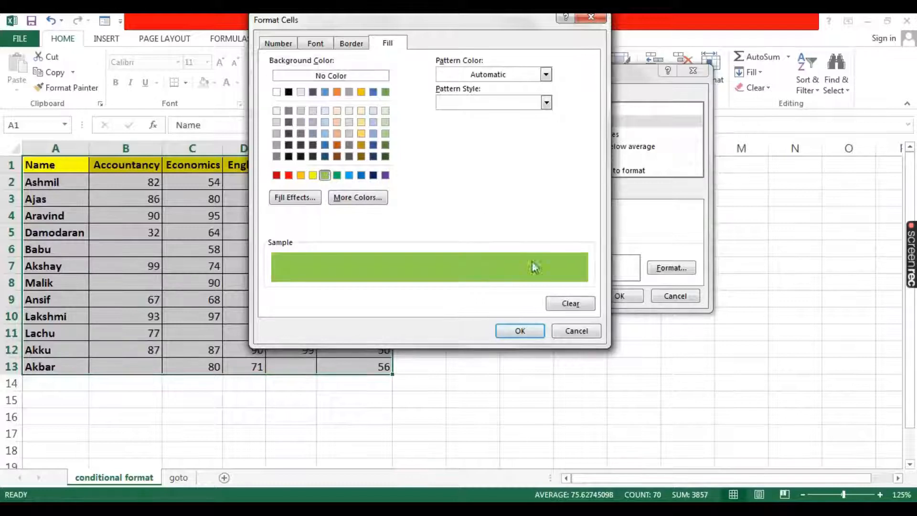
click(526, 331)
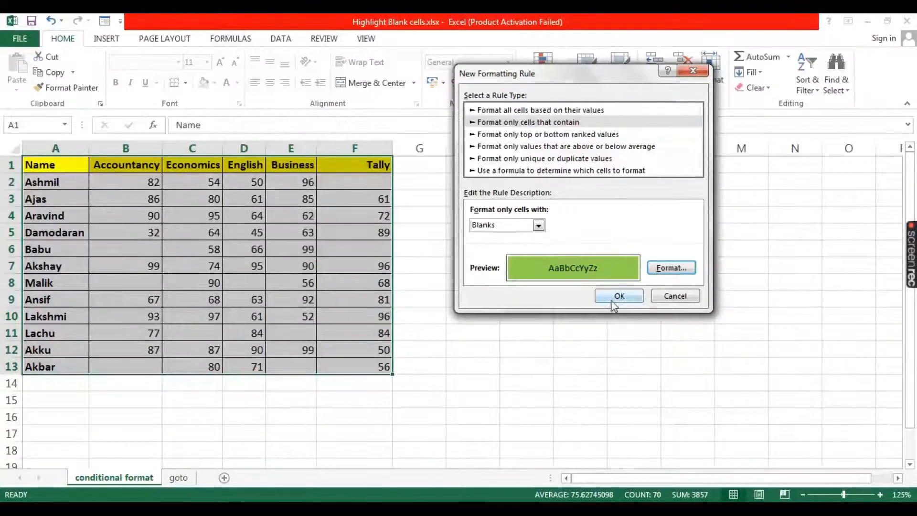
click(618, 296)
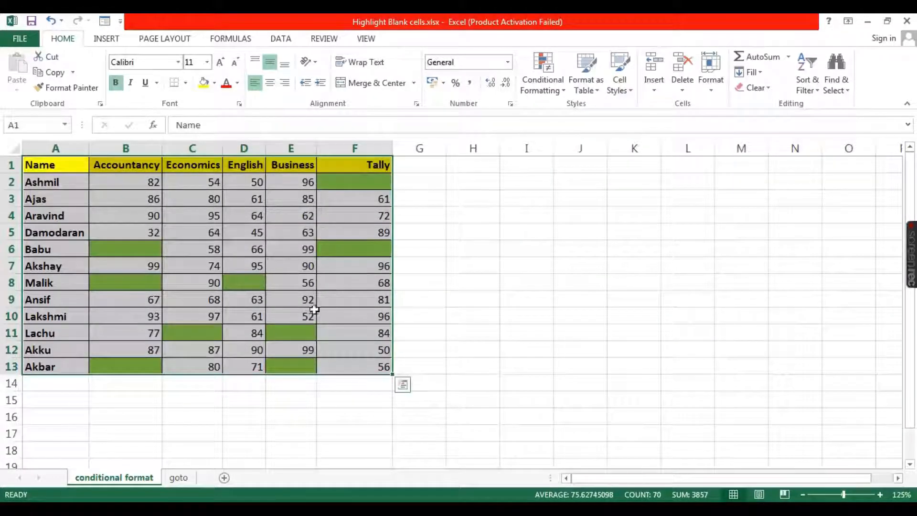
click(338, 262)
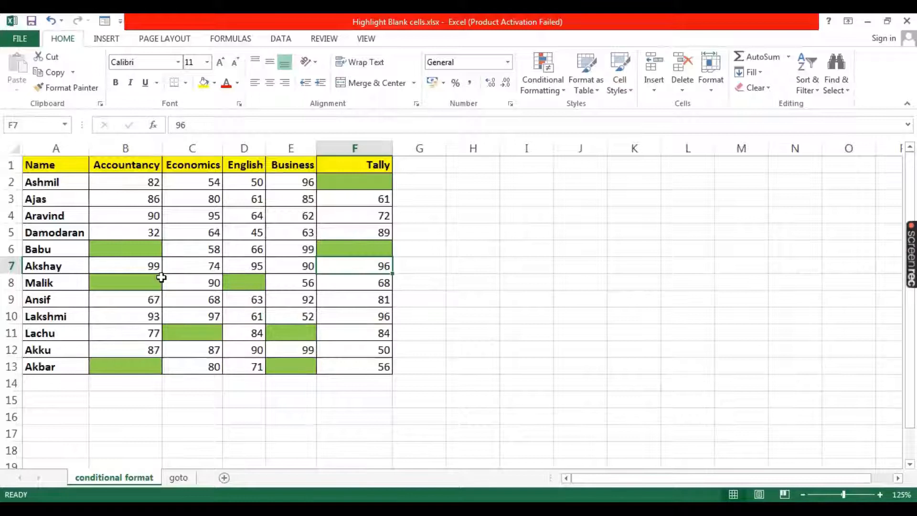
Enter 43 in the blank Accountancy cell B6.
click(146, 251)
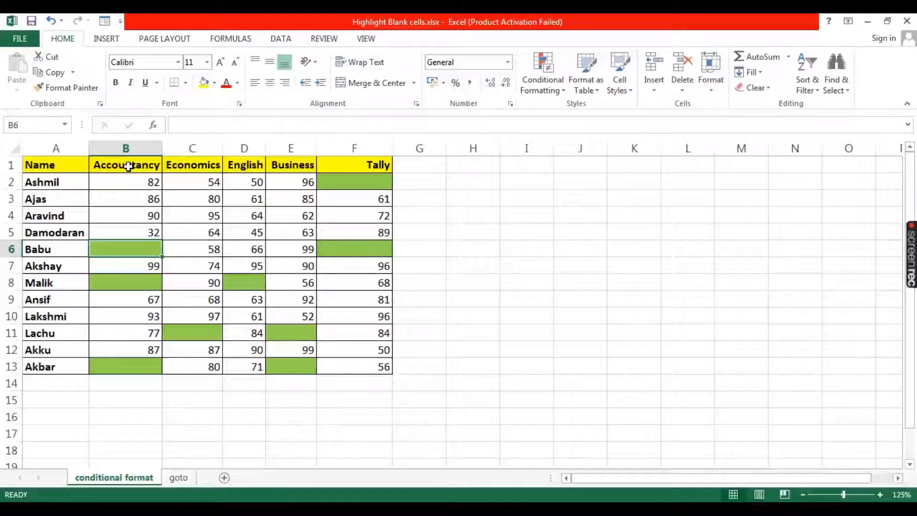
text(43)
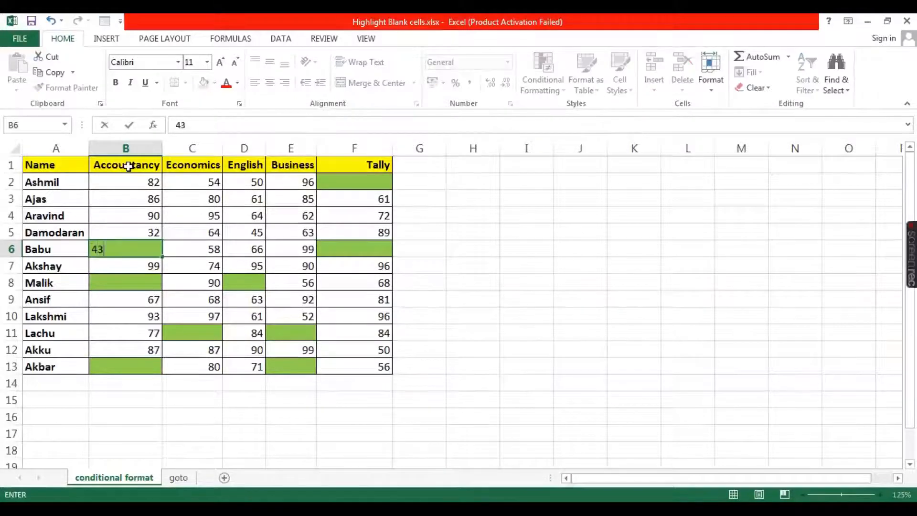
key(Return)
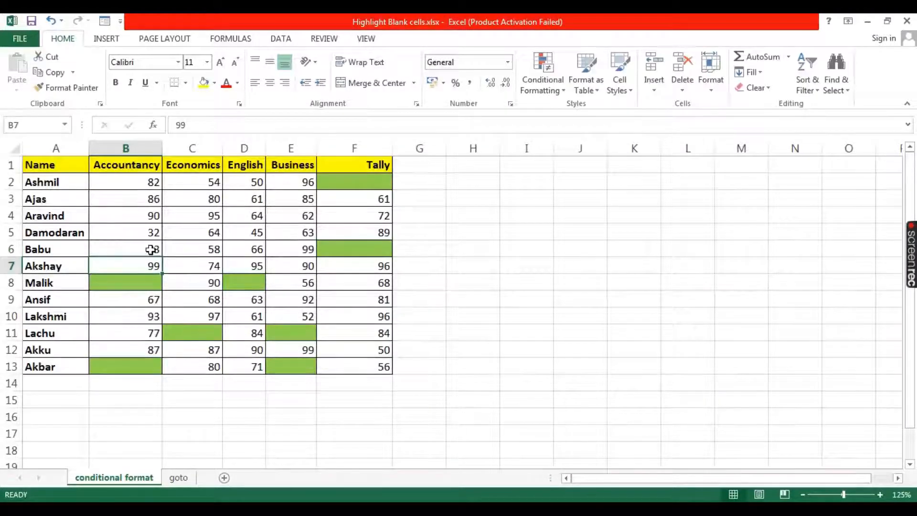
Clear the English mark in cell D2 to test the blank highlighting.
click(257, 183)
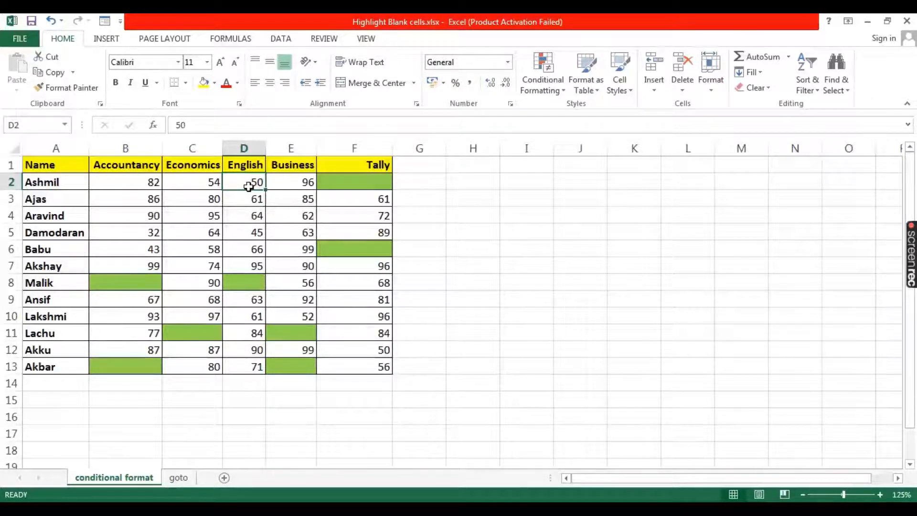
key(BackSpace)
key(Return)
click(249, 186)
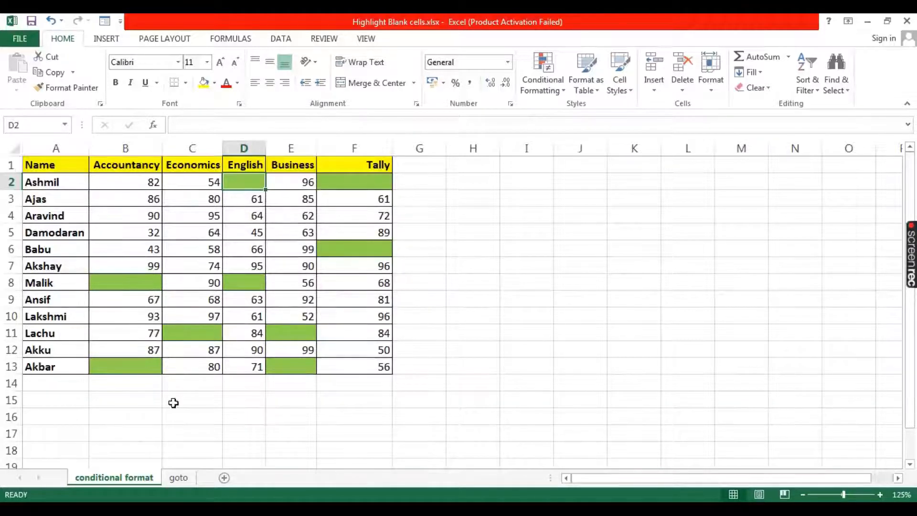
Switch to the goto sheet and select the marks table A1:F13.
click(181, 477)
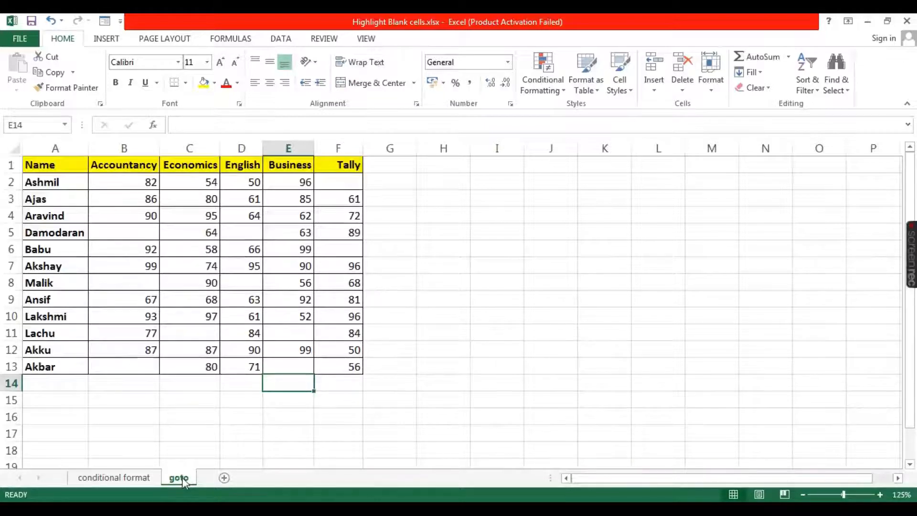
click(47, 168)
drag(183, 191, 347, 362)
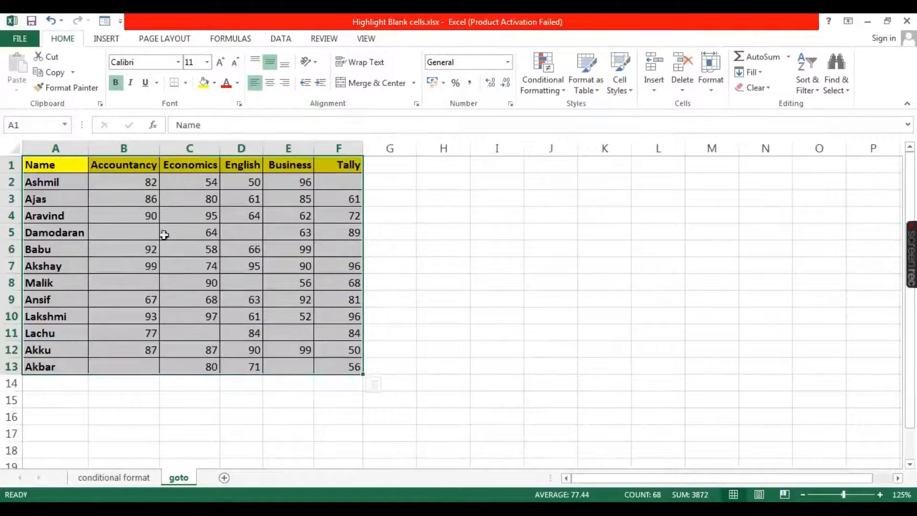
click(835, 86)
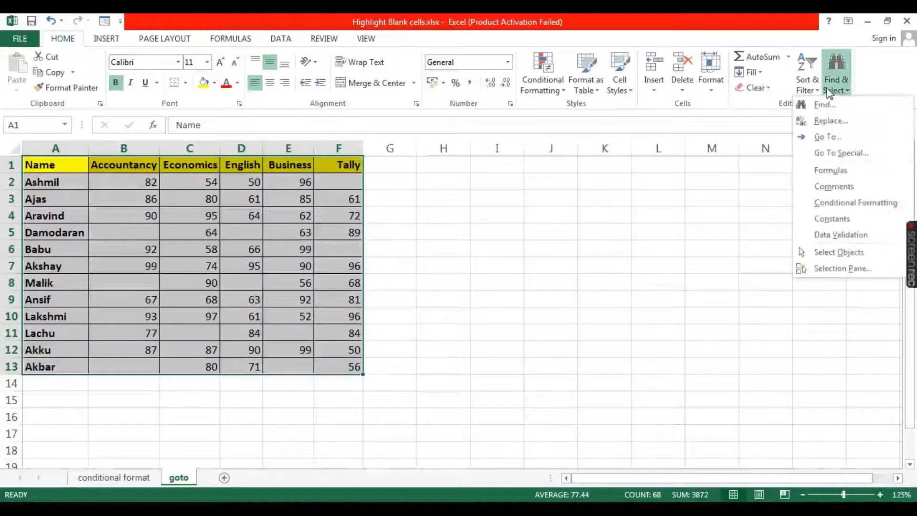
click(835, 141)
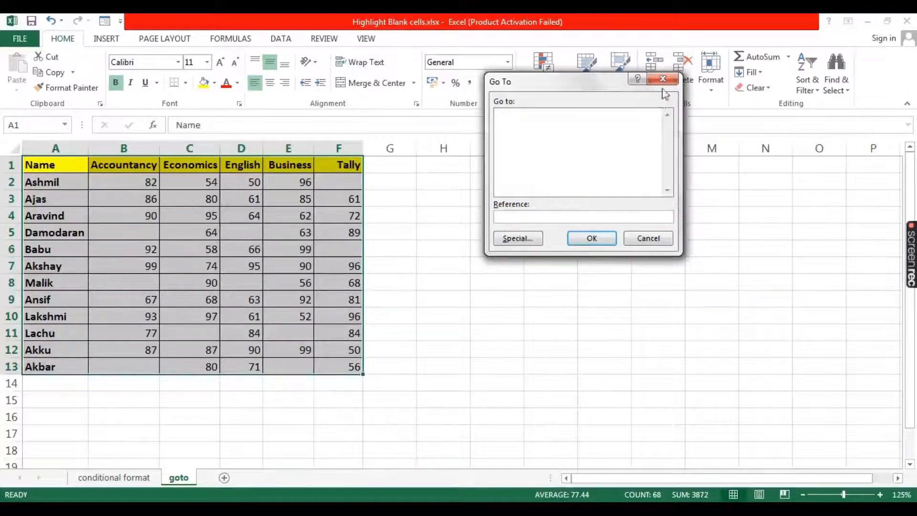
click(663, 79)
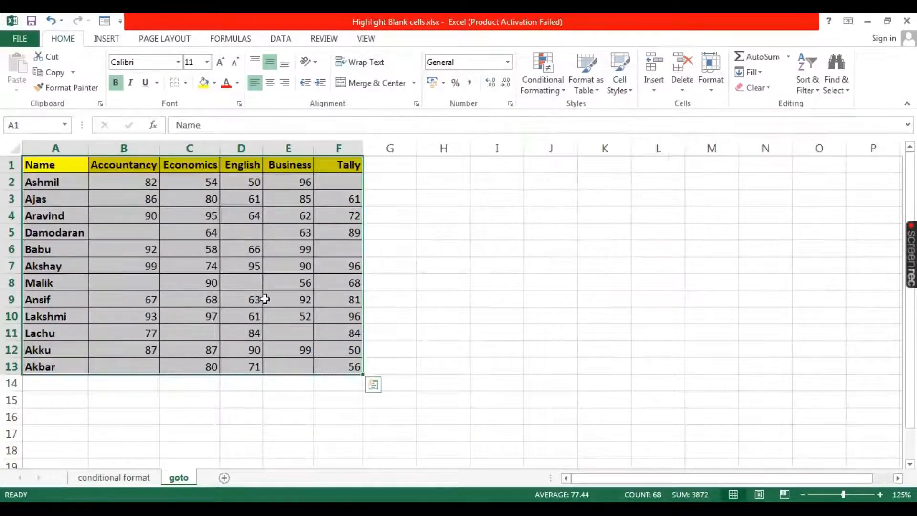
Select only the blank cells within the marks table using Go To Special with the Blanks option.
key(ctrl+g)
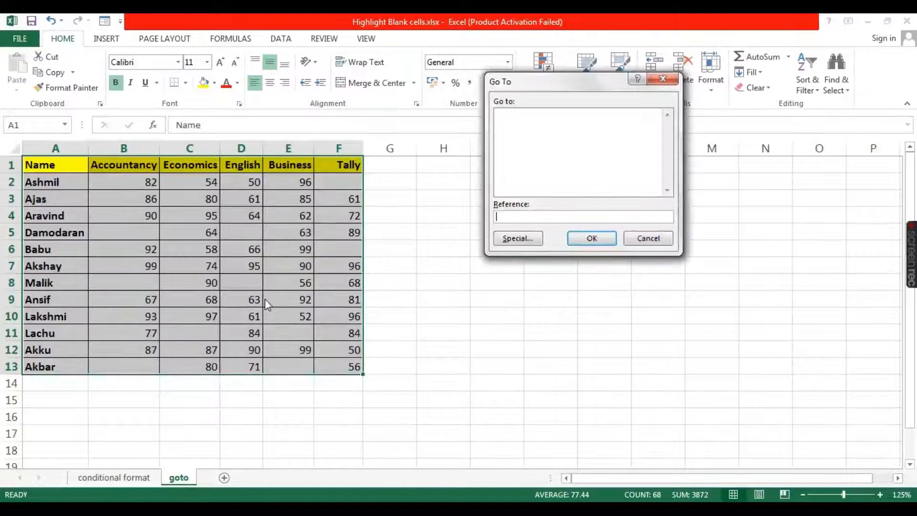
click(520, 238)
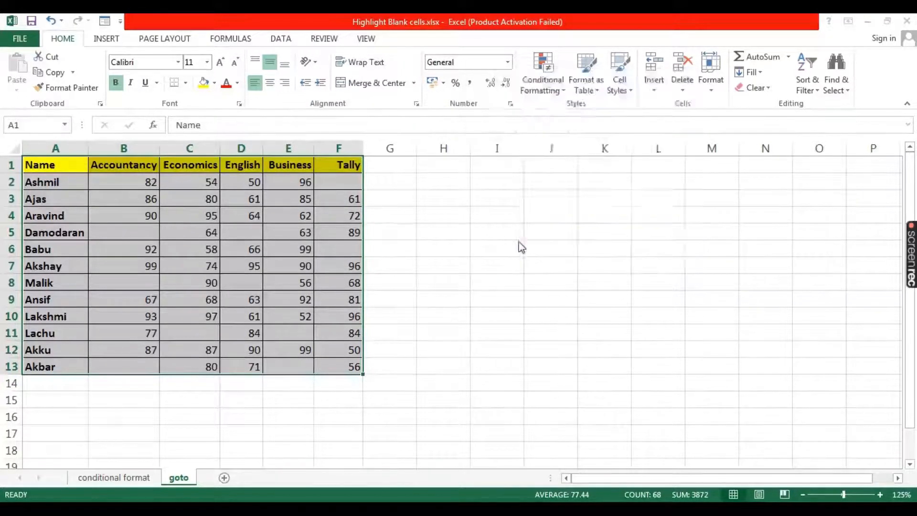
click(493, 186)
click(603, 257)
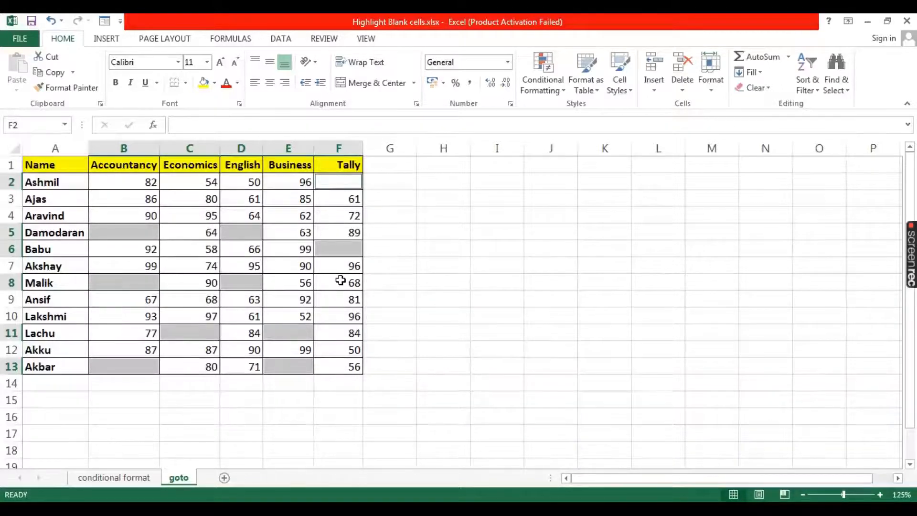
Fill all the selected blank cells at once with the text "not appeared".
text(not app)
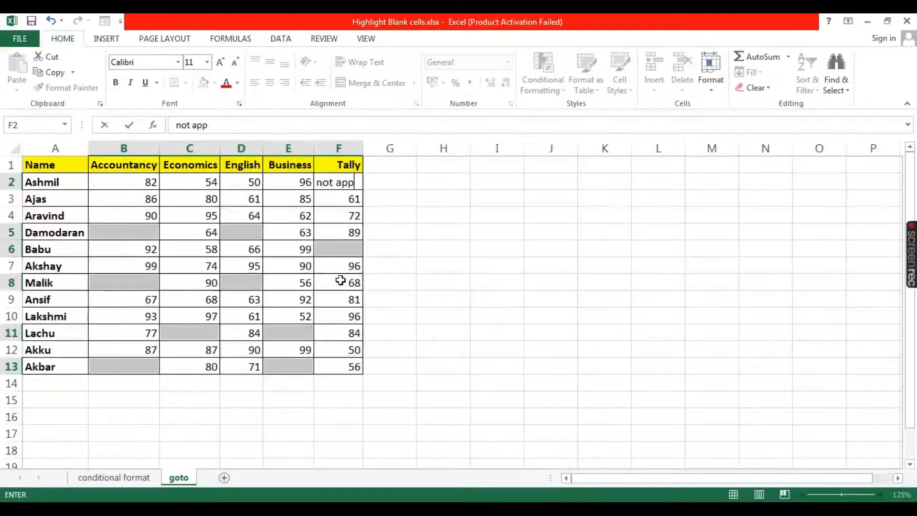
text(eared)
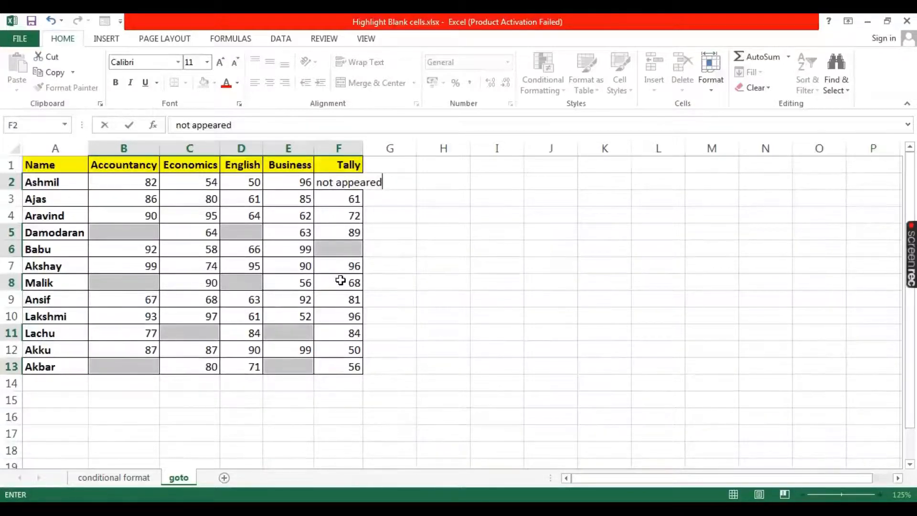
key(ctrl+Return)
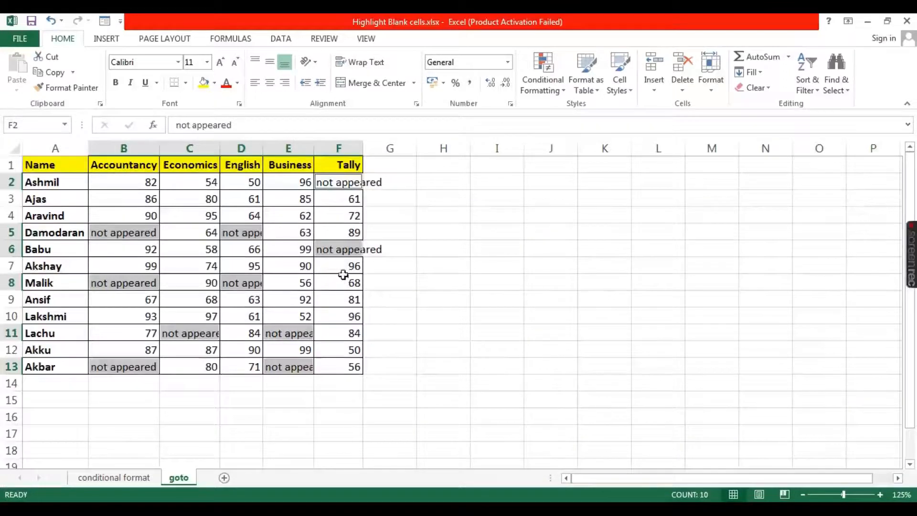
click(138, 255)
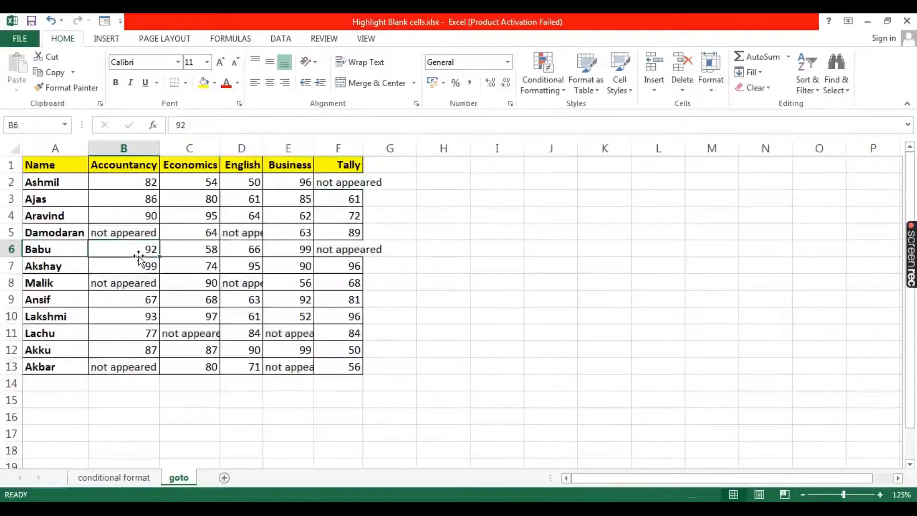
click(118, 232)
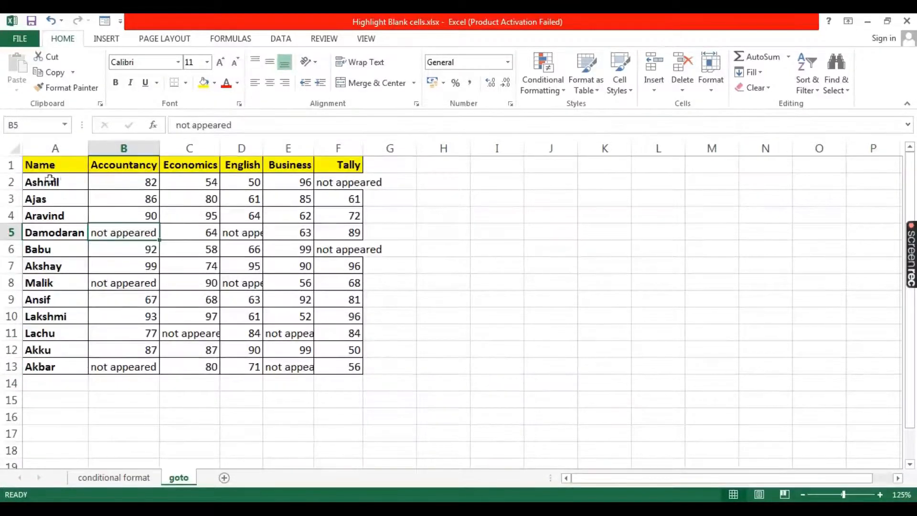